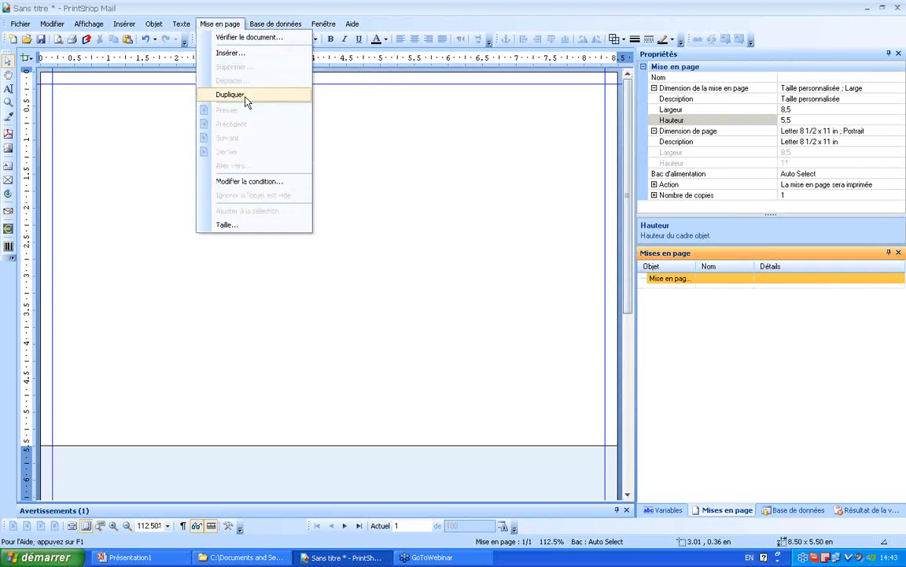
# Duplicate the 8.5 by 5.5 inch layout to add a second one, and make the first layout active
pyautogui.click(683, 290)
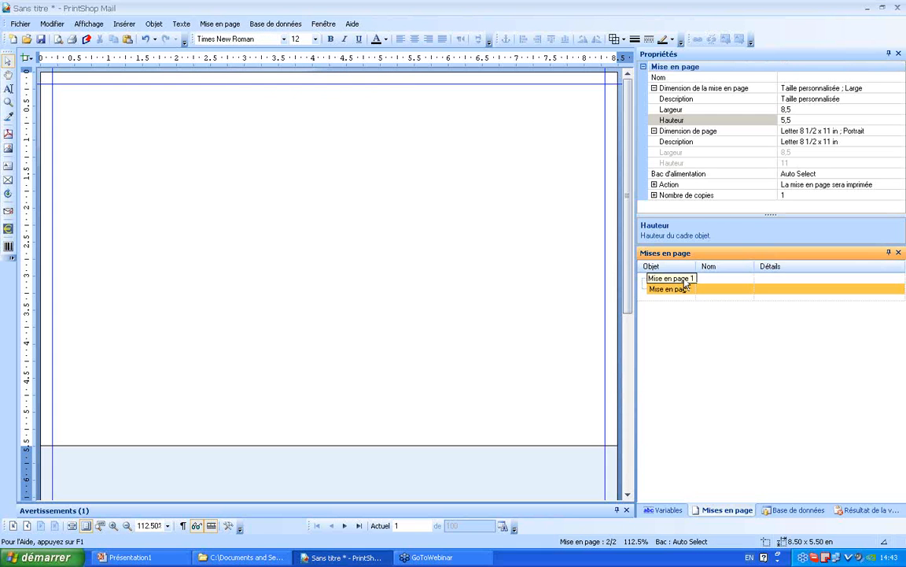
pyautogui.press('Up')
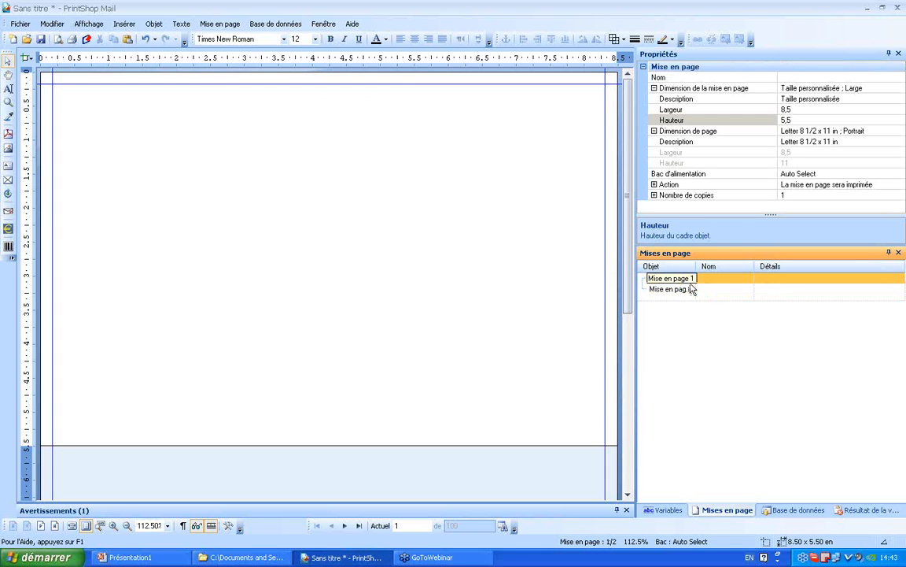
# Set the imposition bleed margin to Inclure dans la tâche with a width of 0.2 inches and apply the preferences
pyautogui.click(51, 24)
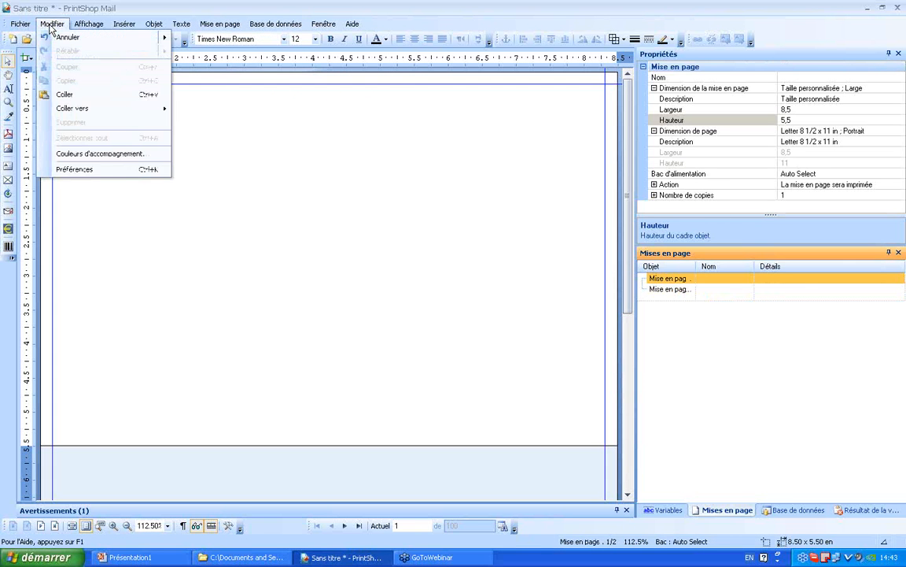
pyautogui.click(117, 170)
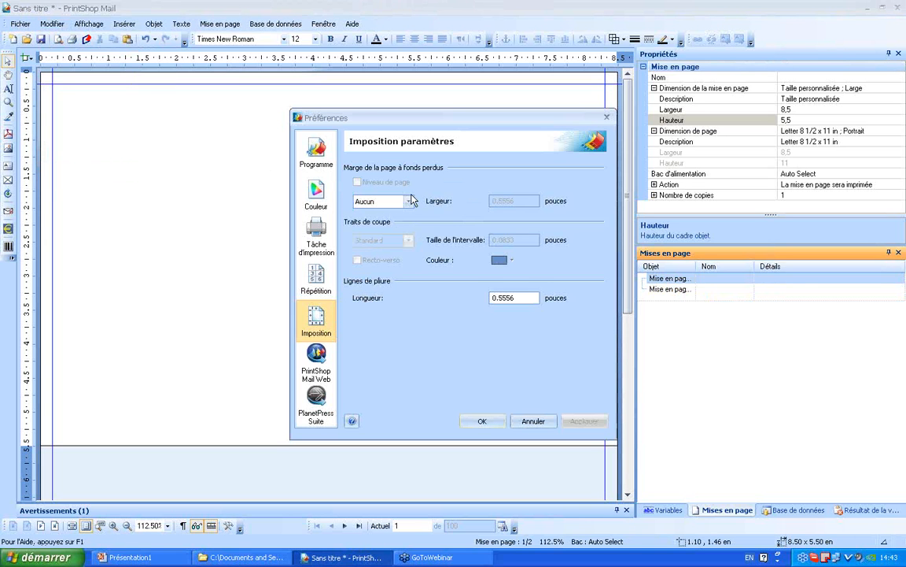
pyautogui.click(408, 202)
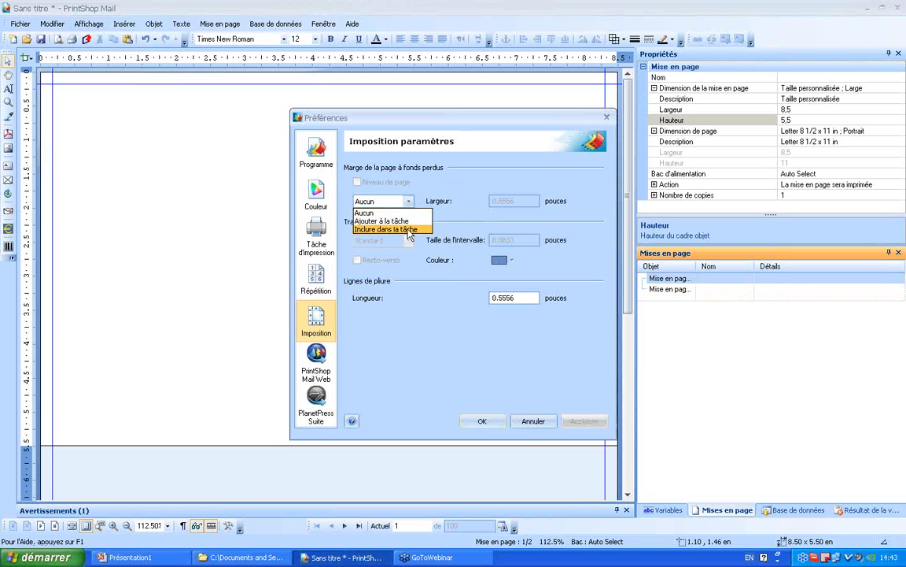
pyautogui.click(406, 229)
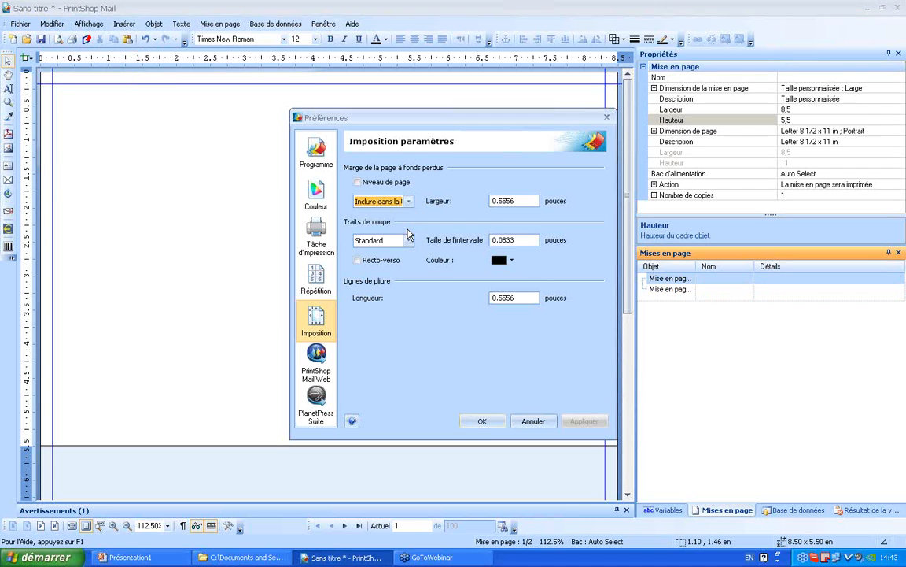
pyautogui.press('Tab')
pyautogui.write('0')
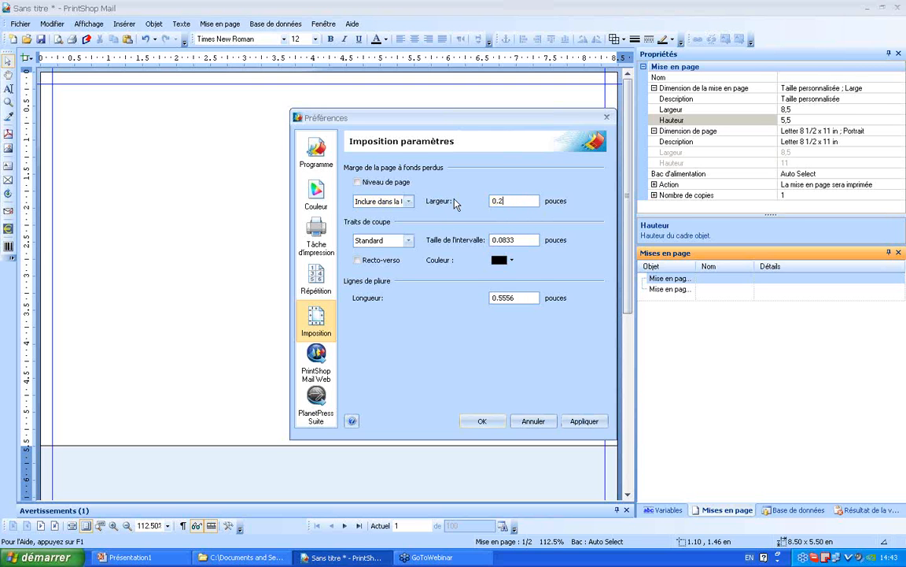
pyautogui.click(584, 421)
pyautogui.click(482, 421)
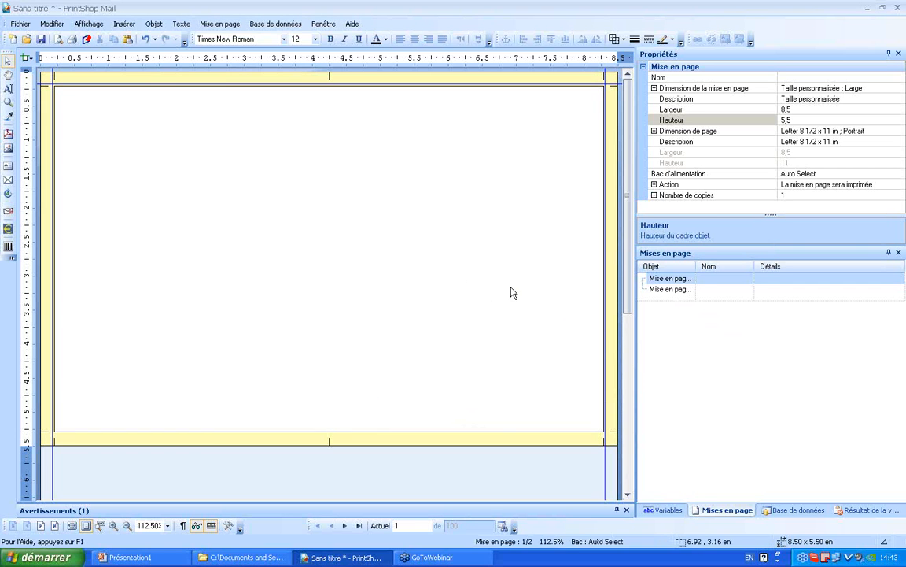
# Place PSMS-POSTCARD-RECTO-FR-HR.jpg on the first layout and fit its frame to the inner margins, about 8.14 by 5.08 inches
pyautogui.click(676, 281)
pyautogui.click(676, 292)
pyautogui.click(677, 279)
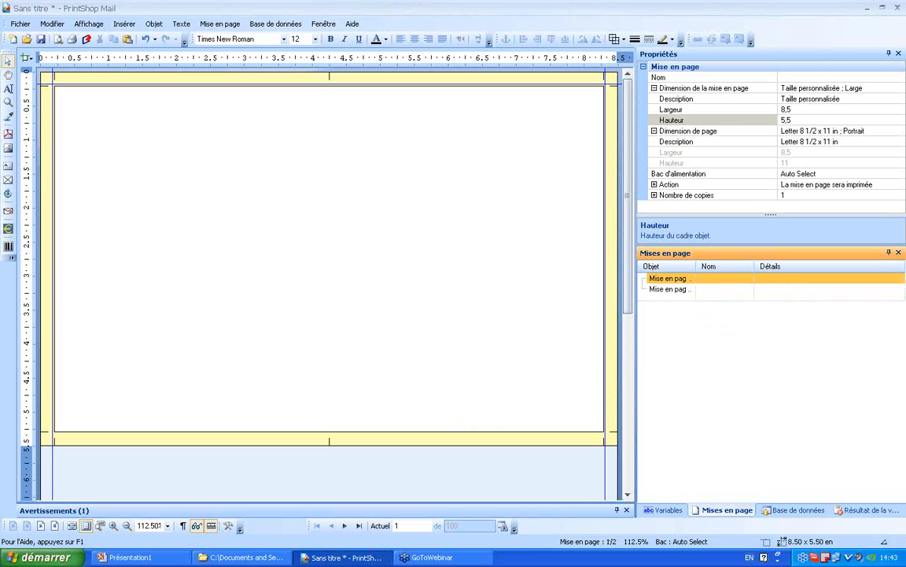
pyautogui.click(243, 557)
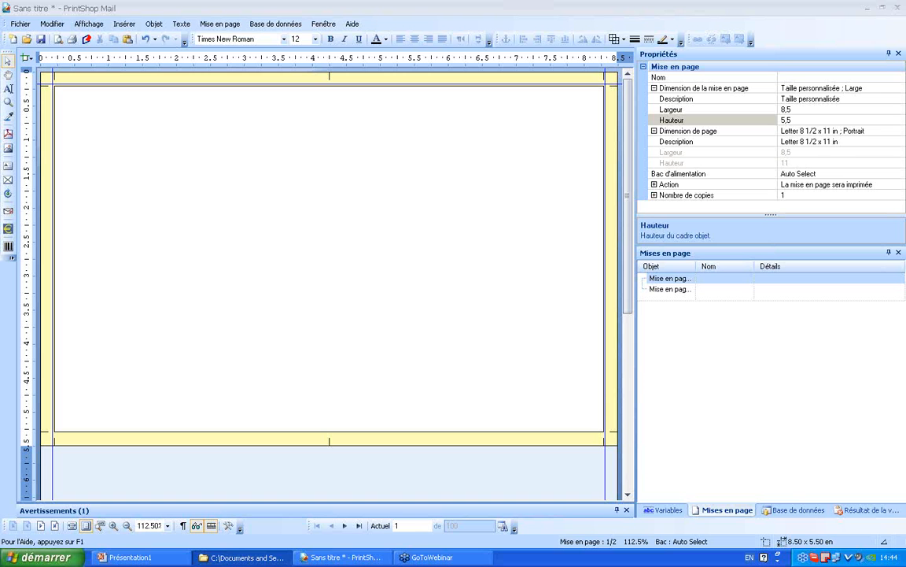
pyautogui.moveTo(882, 397); pyautogui.dragTo(234, 157)
pyautogui.scroll(2, 359, 282)
pyautogui.moveTo(365, 293); pyautogui.dragTo(286, 254)
pyautogui.moveTo(470, 235); pyautogui.dragTo(423, 231)
pyautogui.moveTo(528, 222); pyautogui.dragTo(516, 221)
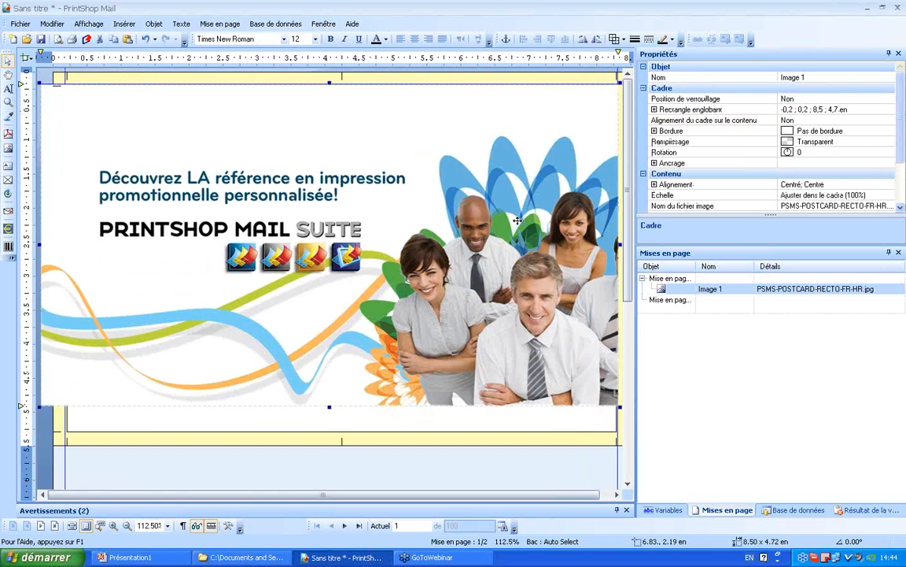
pyautogui.moveTo(37, 407); pyautogui.dragTo(66, 433)
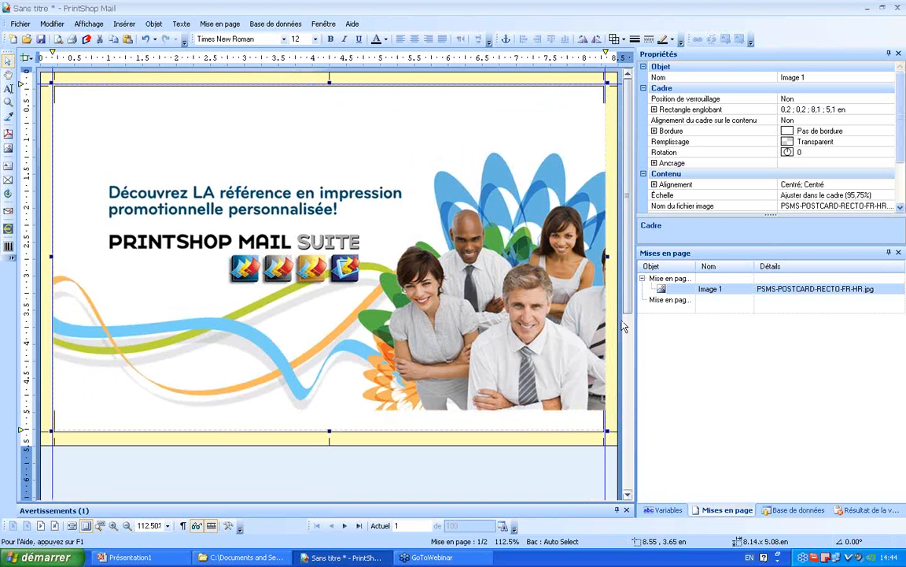
# Place PSMS-POSTCARD-VERSO-FR-HR.jpg on the second layout and fit its frame to the inner margins, about 8.14 by 5.08 inches
pyautogui.click(672, 300)
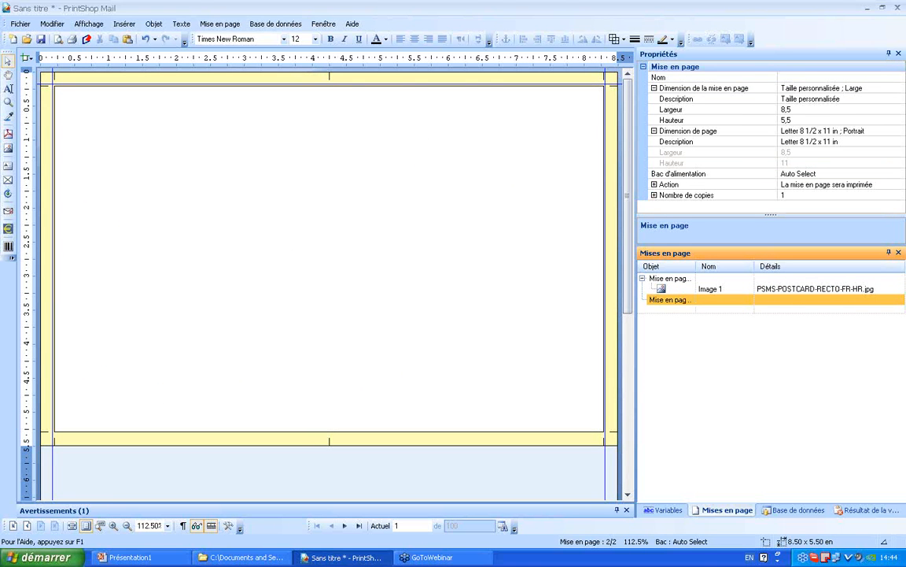
pyautogui.click(243, 557)
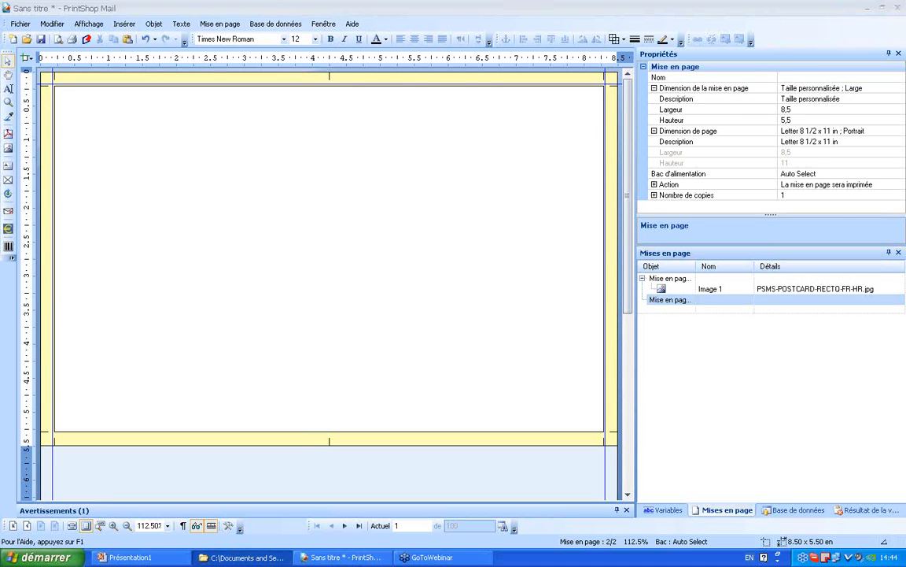
pyautogui.moveTo(842, 231); pyautogui.dragTo(281, 178)
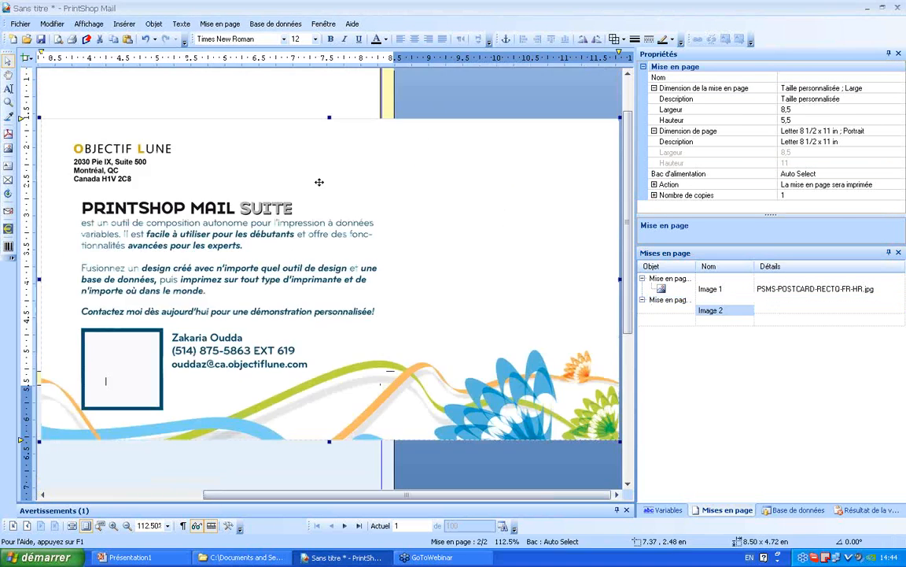
pyautogui.moveTo(314, 269); pyautogui.dragTo(335, 194)
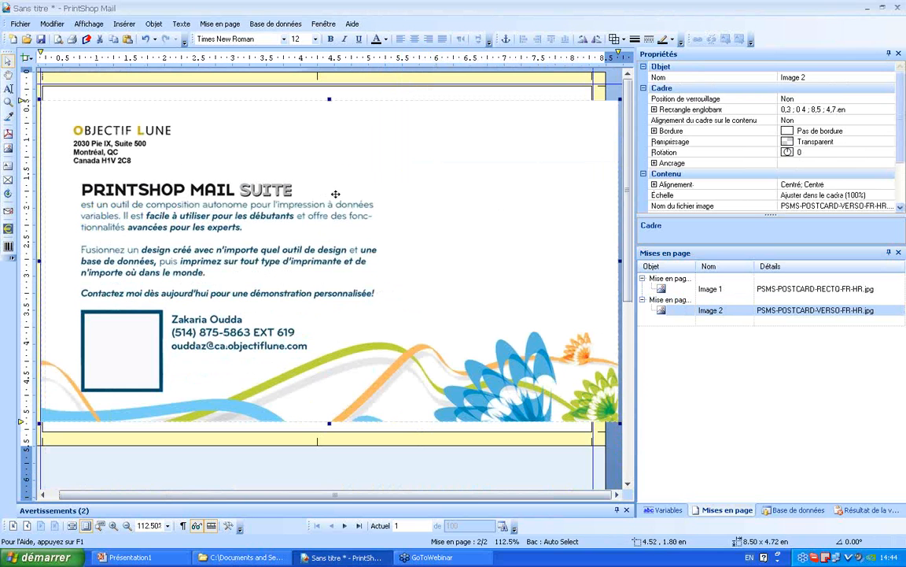
pyautogui.moveTo(620, 99); pyautogui.dragTo(590, 86)
pyautogui.moveTo(608, 425); pyautogui.dragTo(608, 431)
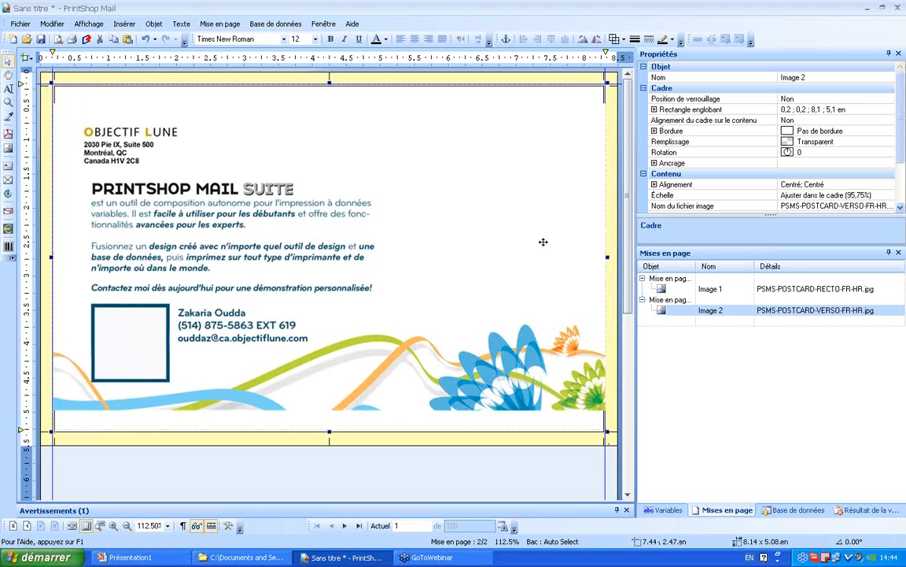
# Check the front and back layouts of the postcard and return to the front layout
pyautogui.click(668, 279)
pyautogui.click(667, 300)
pyautogui.click(667, 278)
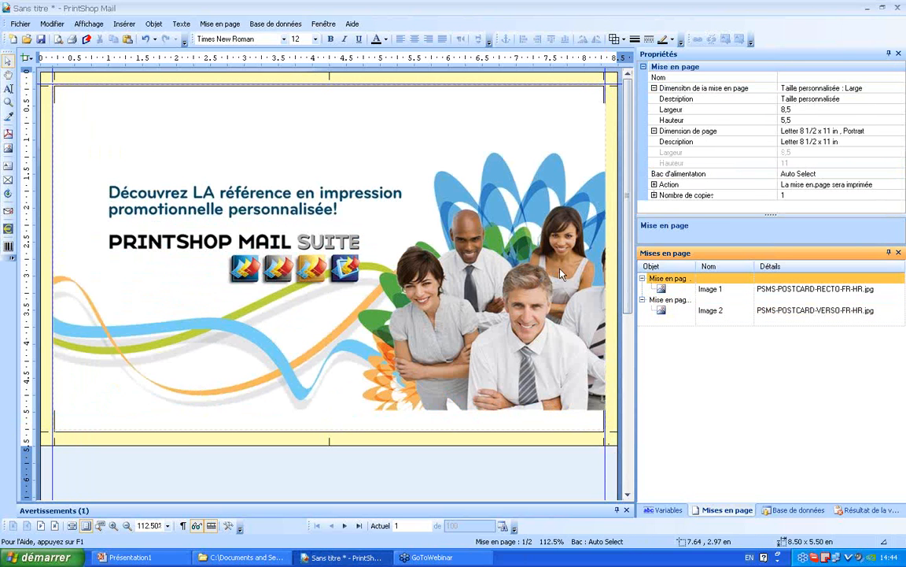
# Try placing the First Name database field as a text frame above the front layout's heading
pyautogui.click(793, 510)
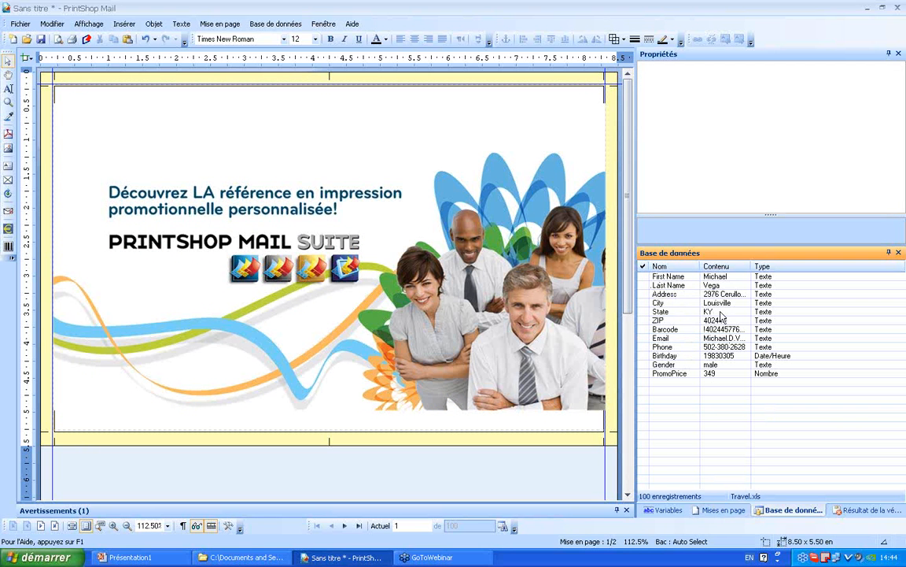
pyautogui.click(676, 278)
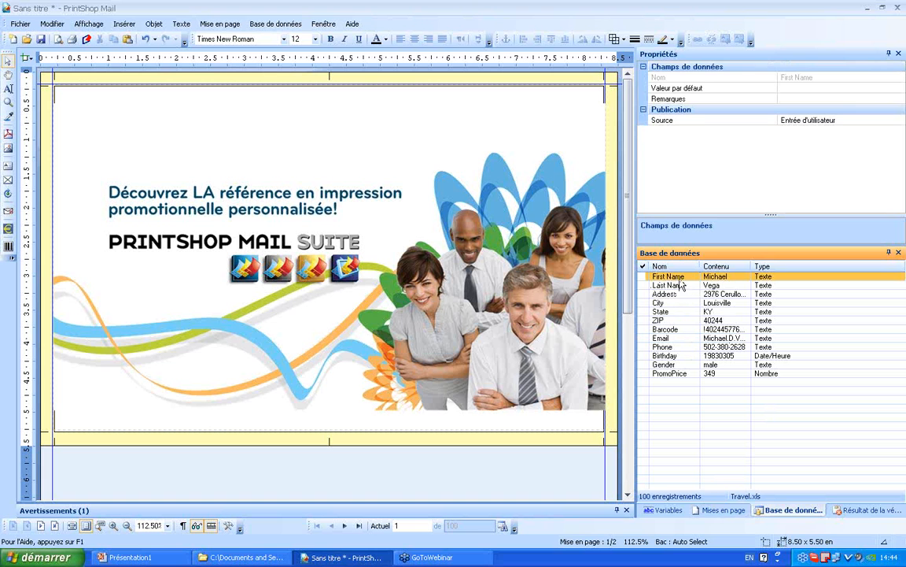
pyautogui.moveTo(680, 280); pyautogui.dragTo(93, 117)
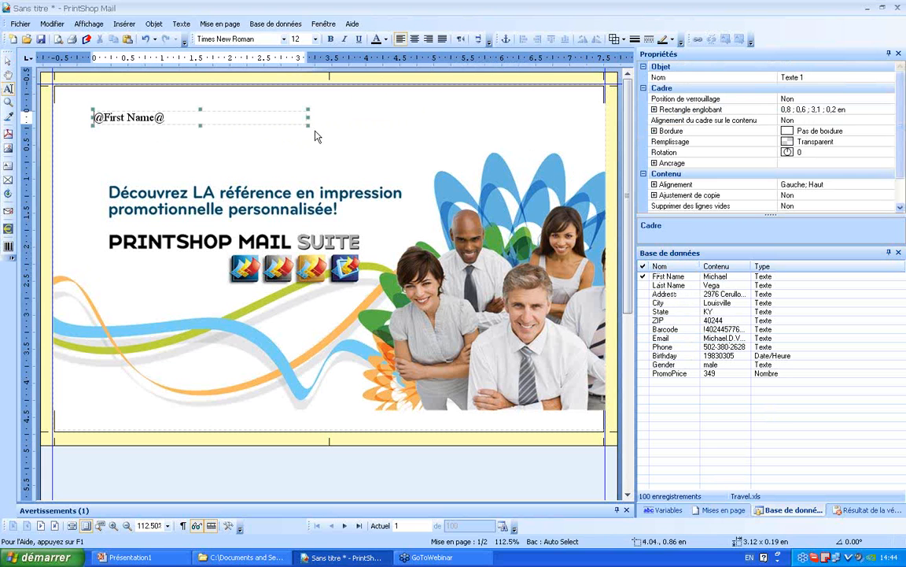
pyautogui.moveTo(312, 125); pyautogui.dragTo(299, 158)
pyautogui.moveTo(297, 108); pyautogui.dragTo(296, 126)
pyautogui.press('Delete')
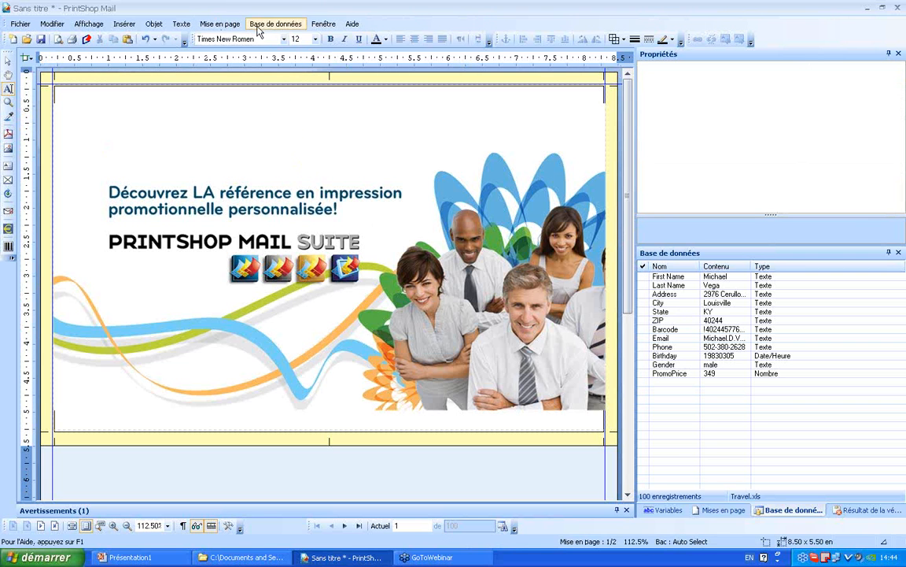
# Close the database currently connected to the document
pyautogui.click(258, 27)
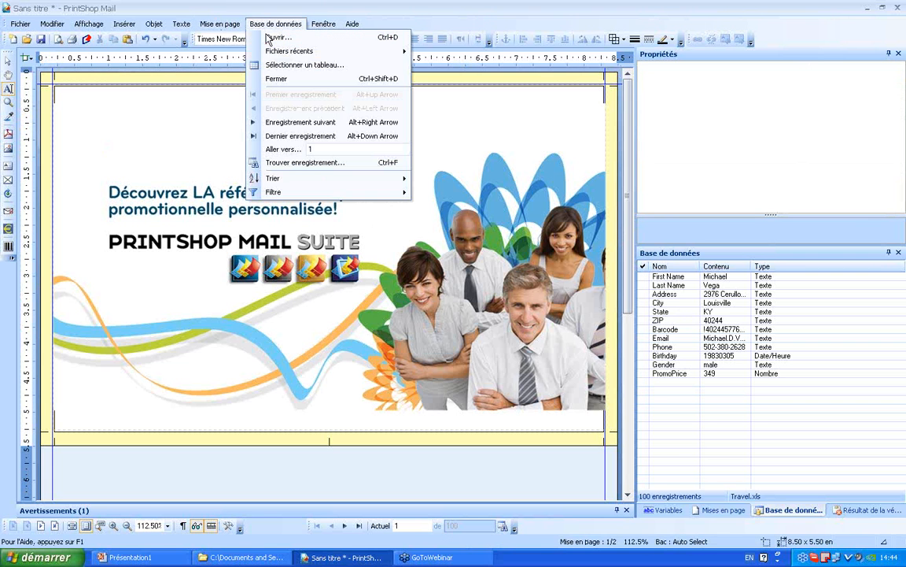
pyautogui.click(294, 79)
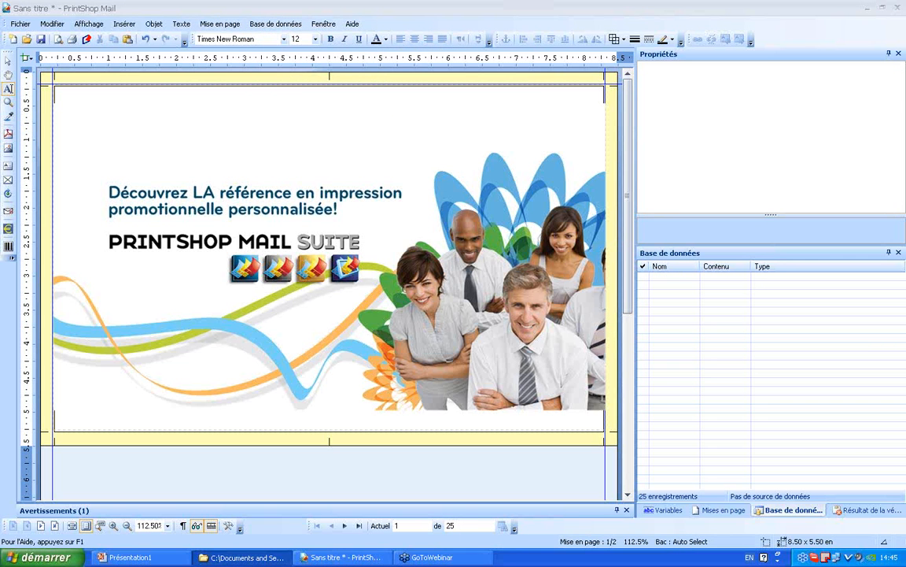
# Load Travel.xls from the folder window and place its First Name field above the front heading in a frame about 2.42 by 0.36 inches
pyautogui.moveTo(510, 387); pyautogui.dragTo(96, 126)
pyautogui.moveTo(311, 142); pyautogui.dragTo(288, 173)
pyautogui.moveTo(289, 124); pyautogui.dragTo(263, 146)
# Set the font of the First Name text on the front layout to Trebuchet MS
pyautogui.click(148, 153)
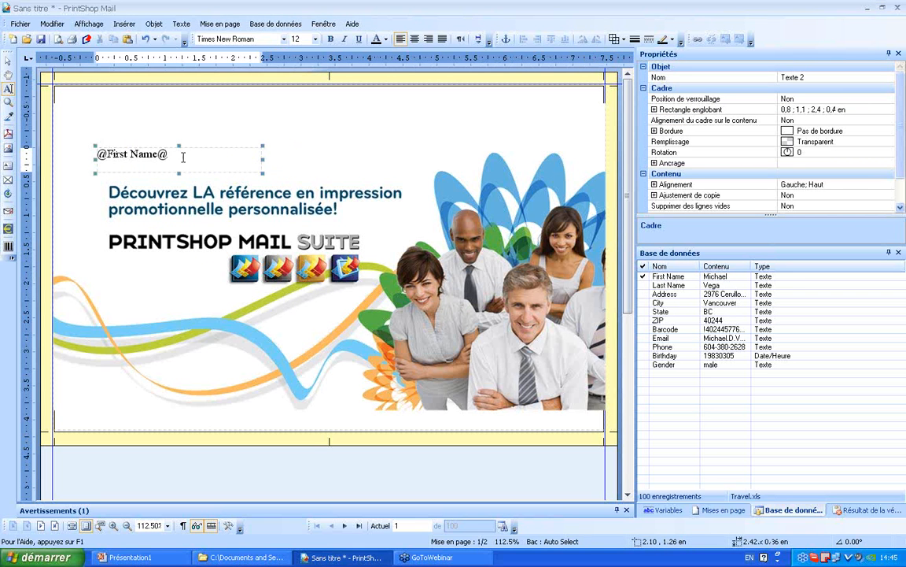
pyautogui.moveTo(185, 155); pyautogui.dragTo(97, 155)
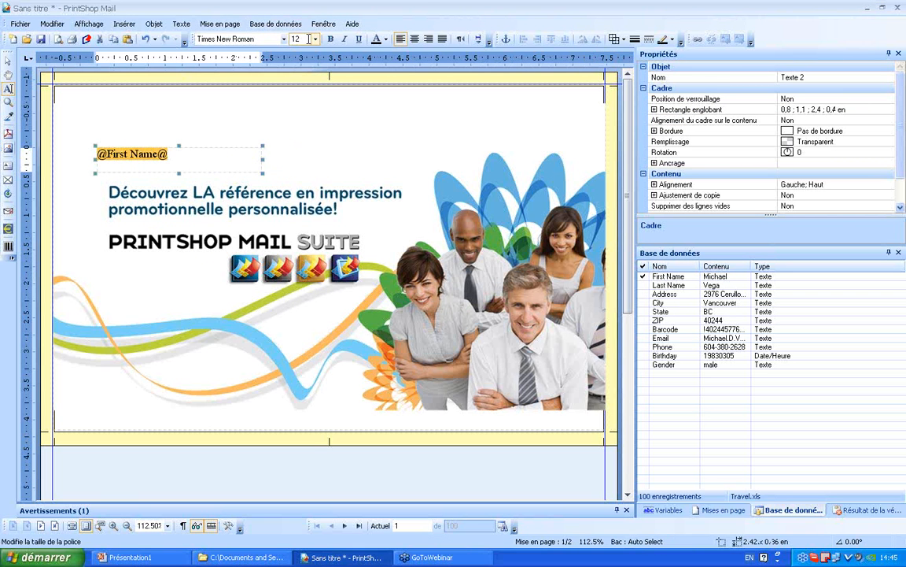
pyautogui.click(284, 38)
pyautogui.click(284, 72)
pyautogui.click(248, 113)
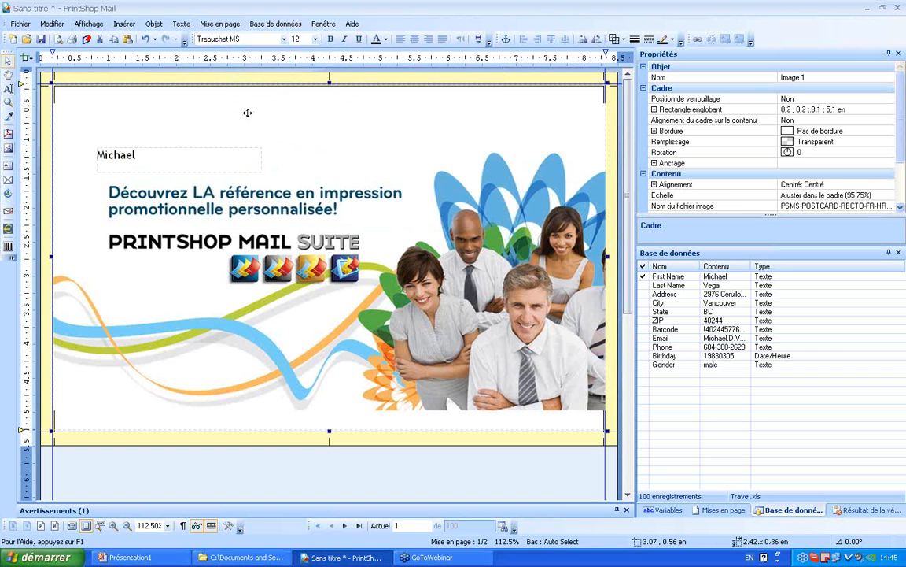
# Preview the personalised First Name text on successive database records up to record 14
pyautogui.click(344, 525)
pyautogui.click(345, 525)
pyautogui.click(344, 525)
pyautogui.click(345, 524)
pyautogui.doubleClick(345, 525)
pyautogui.doubleClick(345, 525)
pyautogui.doubleClick(344, 525)
pyautogui.click(344, 525)
pyautogui.doubleClick(345, 525)
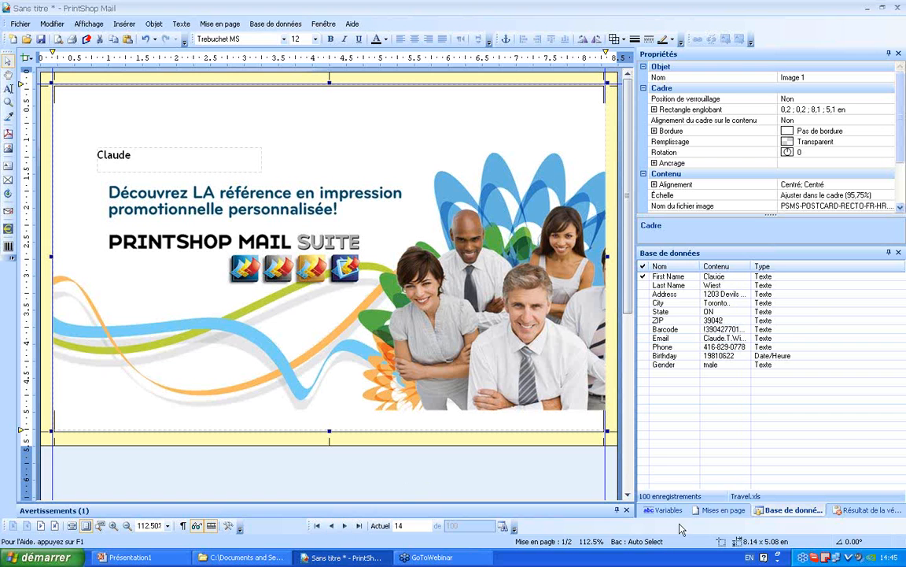
# Place the First Name field on the back layout's blank upper area in a text frame about 1.94 by 2.53 inches
pyautogui.click(725, 510)
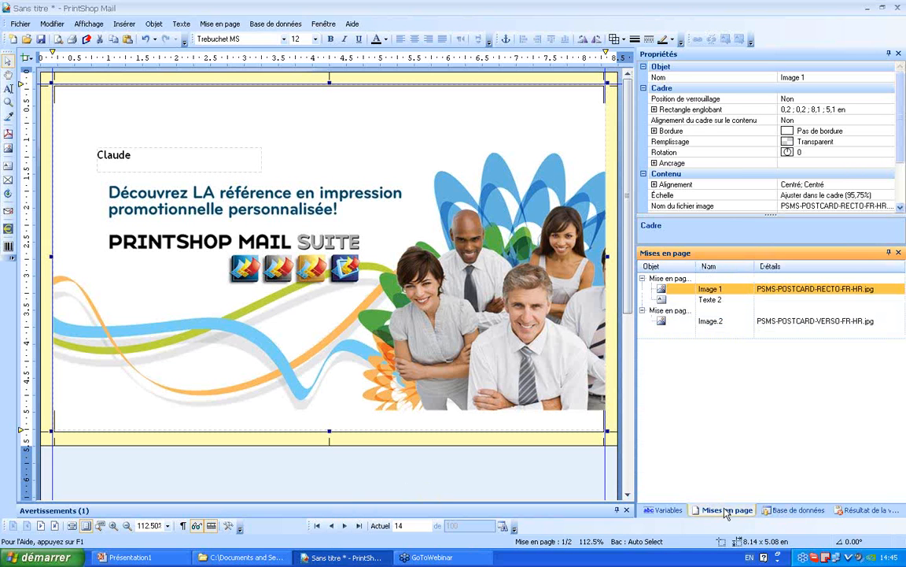
pyautogui.click(668, 310)
pyautogui.click(789, 510)
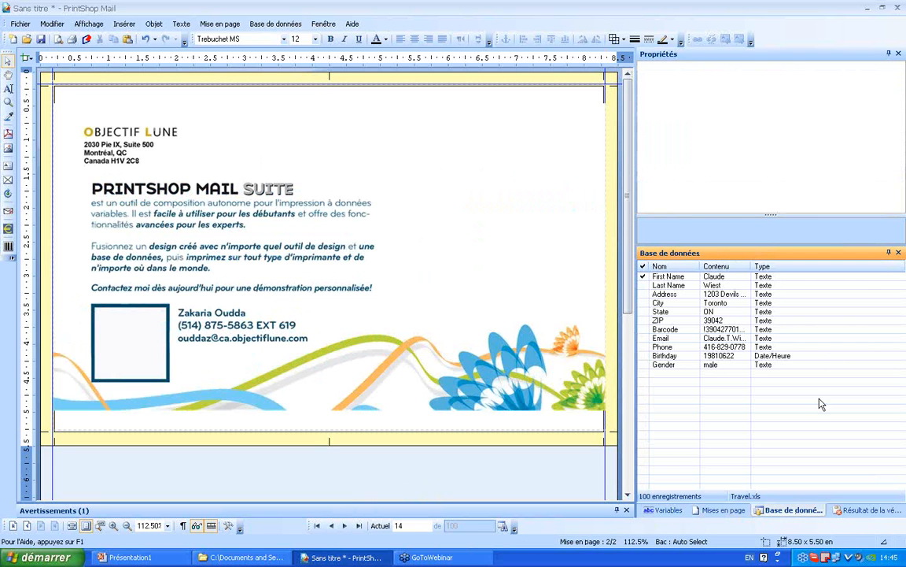
pyautogui.moveTo(669, 276); pyautogui.dragTo(403, 118)
pyautogui.moveTo(616, 126); pyautogui.dragTo(538, 286)
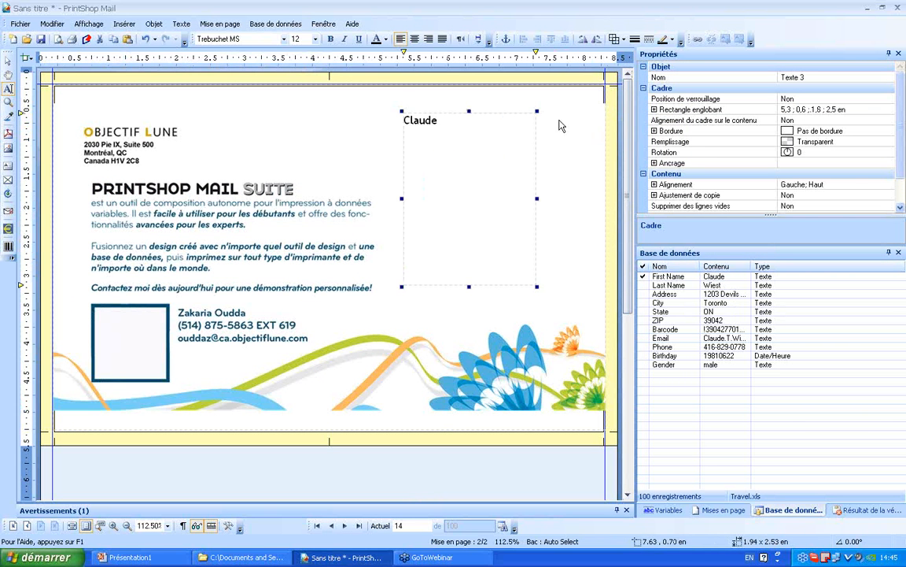
pyautogui.click(488, 122)
pyautogui.click(552, 185)
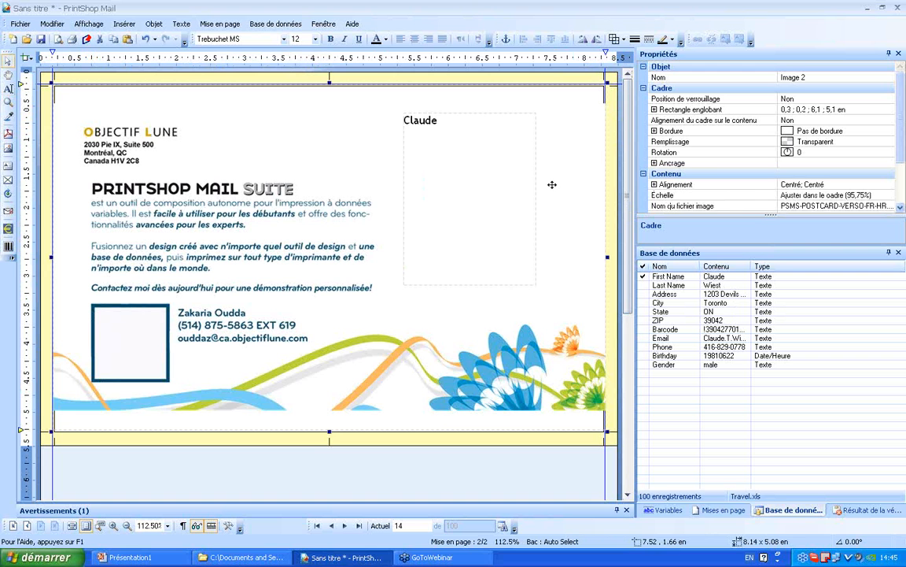
# Move the back layout's text frame to about 5.0, 0.5 inches and enlarge it to about 2.69 by 3.13 inches
pyautogui.click(495, 168)
pyautogui.moveTo(496, 167); pyautogui.dragTo(465, 151)
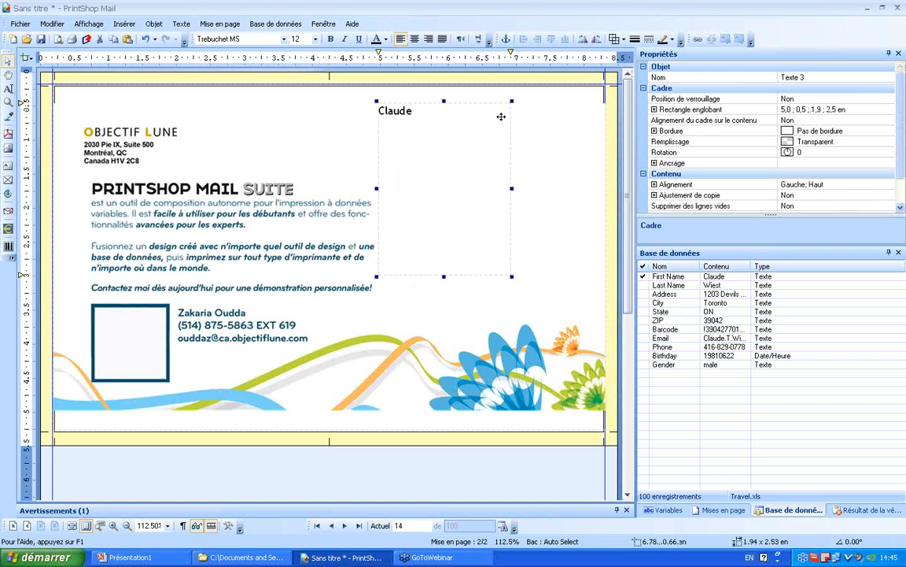
pyautogui.moveTo(513, 277); pyautogui.dragTo(561, 314)
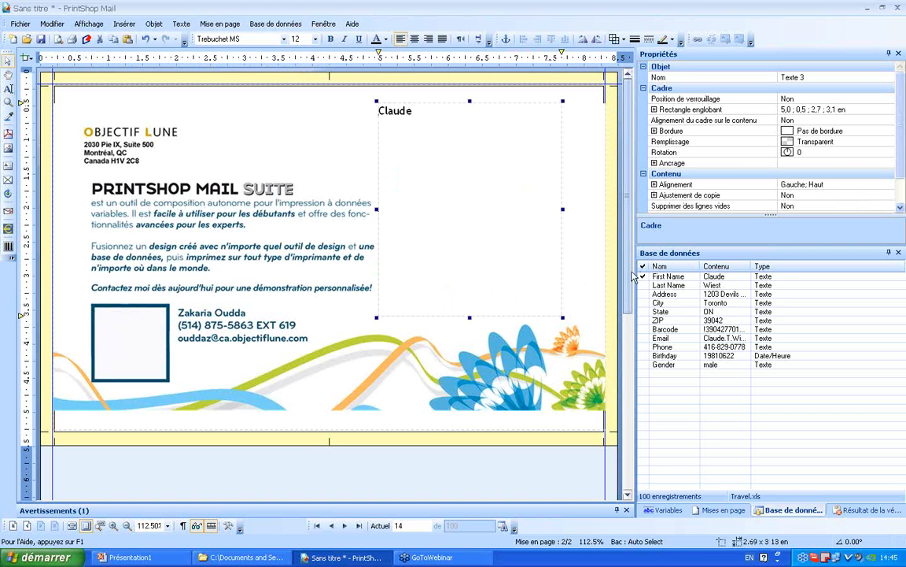
# Add the Last Name and Address fields on separate lines below First Name in the back layout's text frame
pyautogui.click(724, 293)
pyautogui.click(713, 285)
pyautogui.doubleClick(465, 142)
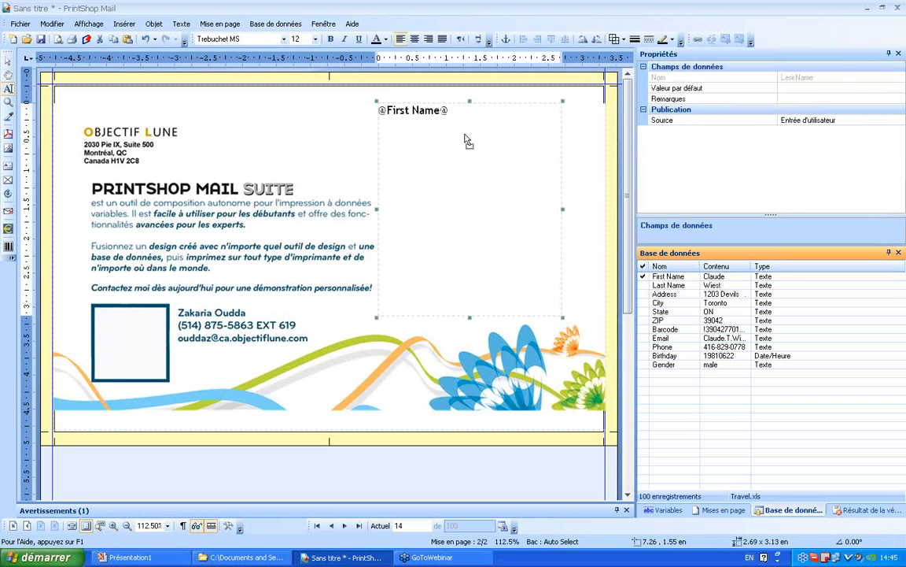
pyautogui.moveTo(458, 128); pyautogui.dragTo(454, 124)
pyautogui.press('Return')
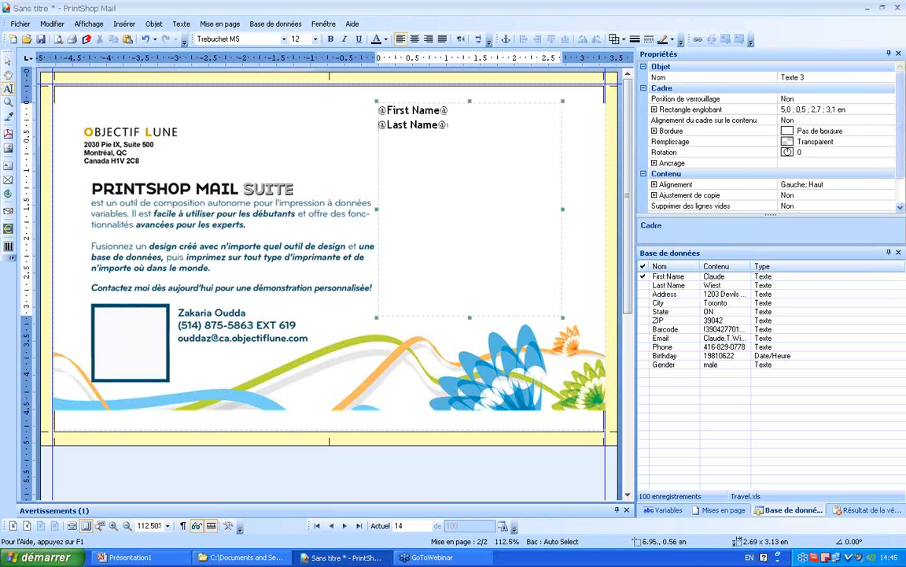
pyautogui.moveTo(729, 295); pyautogui.dragTo(450, 134)
pyautogui.press('Return')
pyautogui.click(312, 138)
# Preview the back layout's name and address text on several successive database records
pyautogui.click(344, 525)
pyautogui.click(344, 525)
pyautogui.click(344, 525)
pyautogui.click(344, 526)
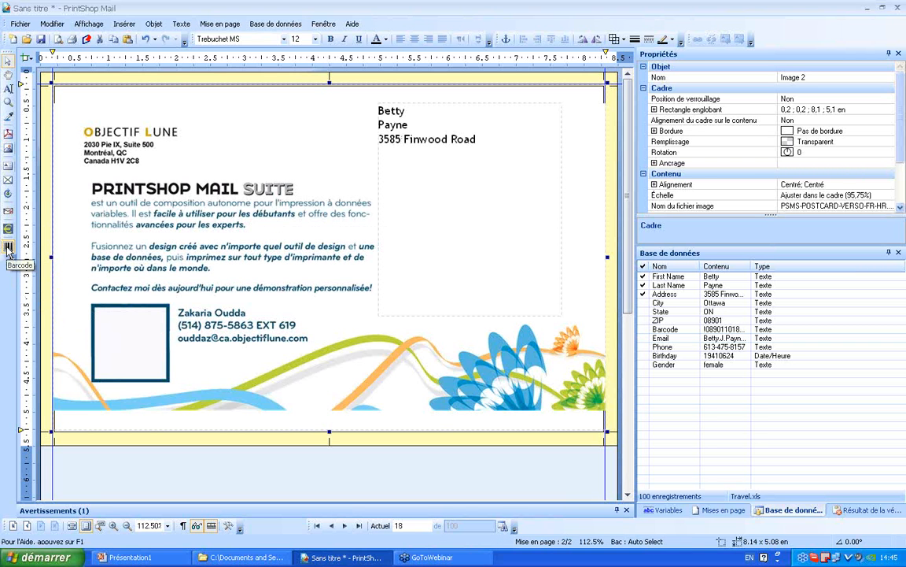
# Draw a barcode about 2.08 by 0.83 inches in the lower part of the back layout and set its type to Code QR
pyautogui.click(7, 249)
pyautogui.moveTo(374, 247); pyautogui.dragTo(348, 366)
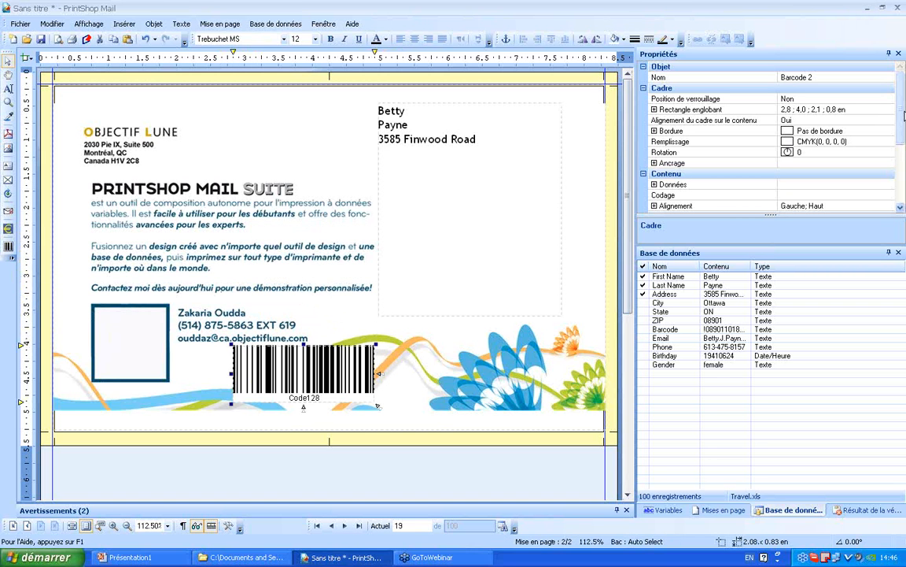
pyautogui.scroll(-4, 896, 189)
pyautogui.click(889, 132)
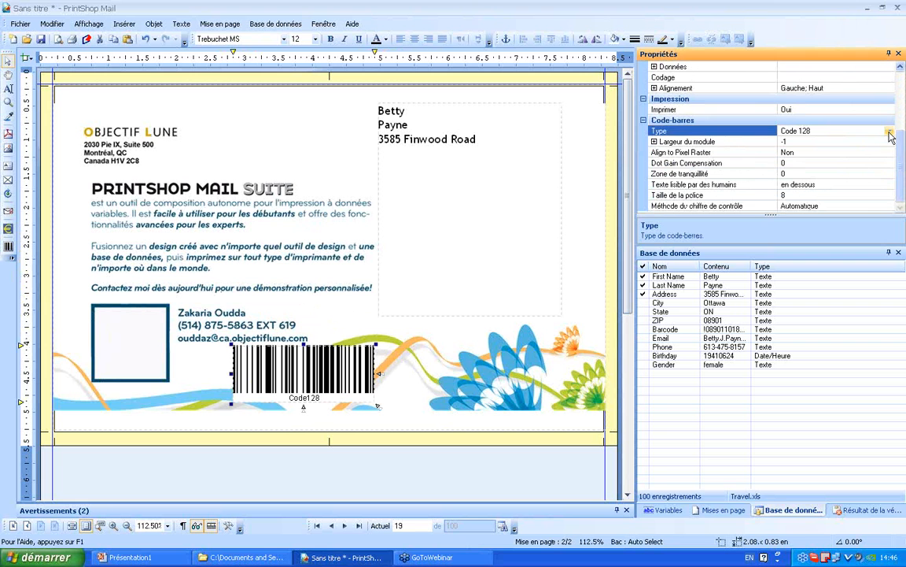
pyautogui.click(889, 131)
pyautogui.moveTo(893, 157); pyautogui.dragTo(891, 181)
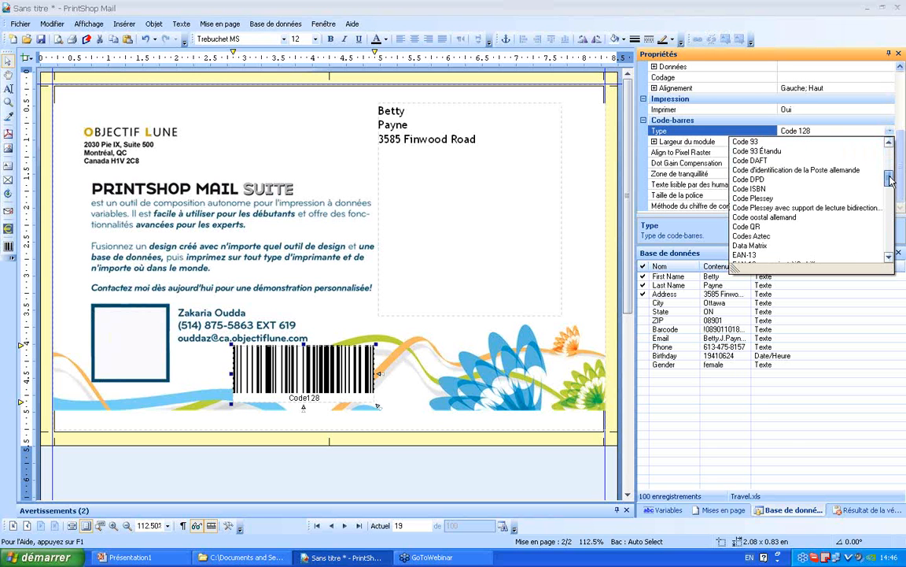
pyautogui.click(748, 226)
# Shrink the QR code to about 0.86 by 0.86 inches and fit it inside the blue square beside the contact details
pyautogui.moveTo(195, 337); pyautogui.dragTo(167, 377)
pyautogui.moveTo(166, 308); pyautogui.dragTo(319, 157)
pyautogui.moveTo(224, 250); pyautogui.dragTo(143, 336)
pyautogui.moveTo(161, 375); pyautogui.dragTo(165, 380)
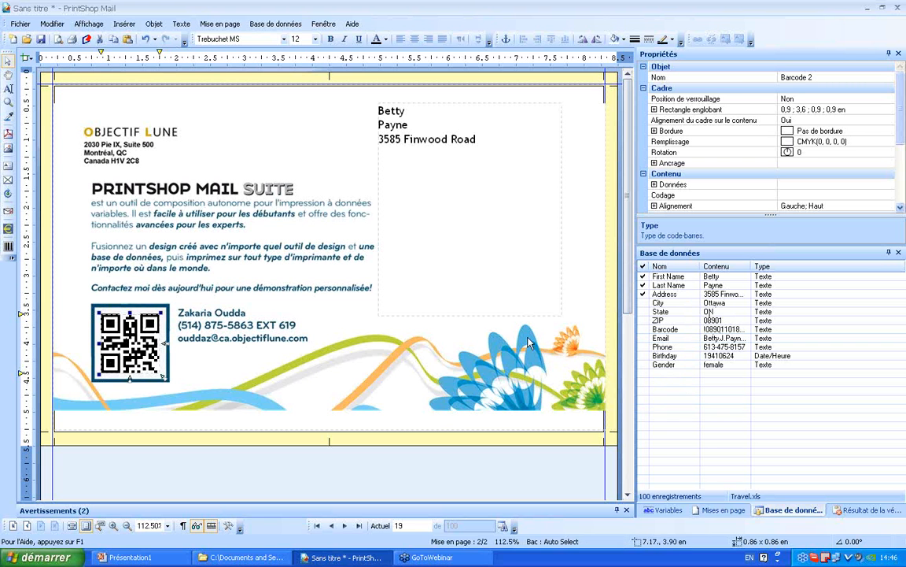
# Set the QR code's data expression to the Barcode database field
pyautogui.doubleClick(119, 336)
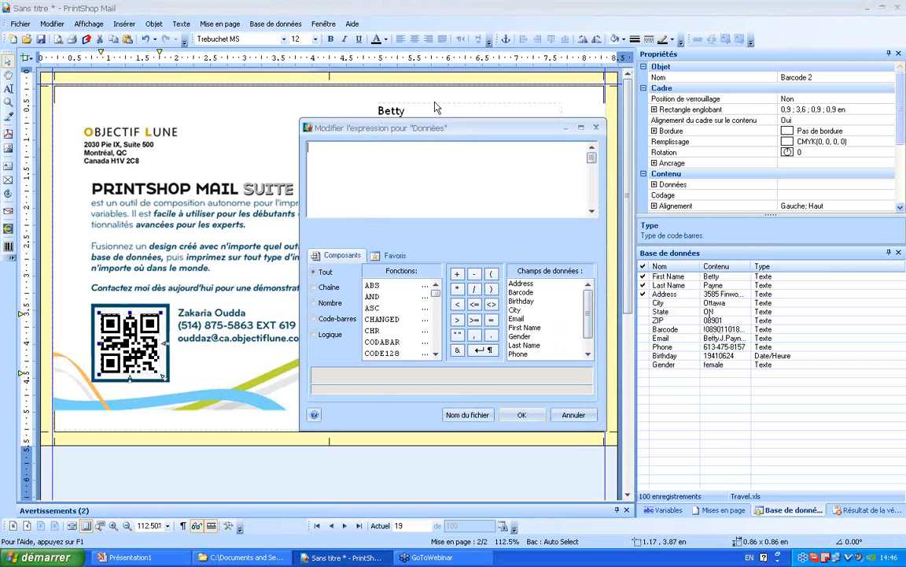
pyautogui.moveTo(461, 124); pyautogui.dragTo(410, 136)
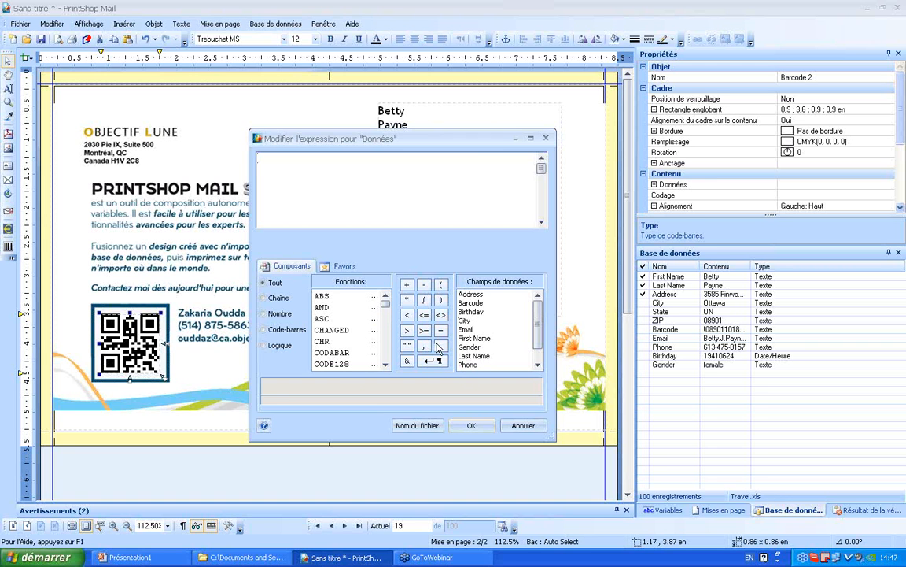
pyautogui.moveTo(538, 316); pyautogui.dragTo(538, 311)
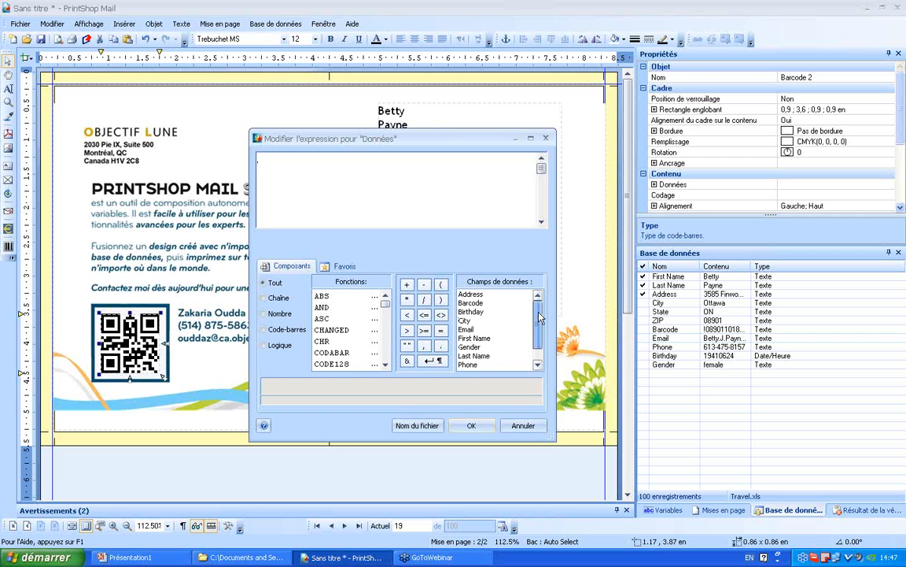
pyautogui.doubleClick(469, 303)
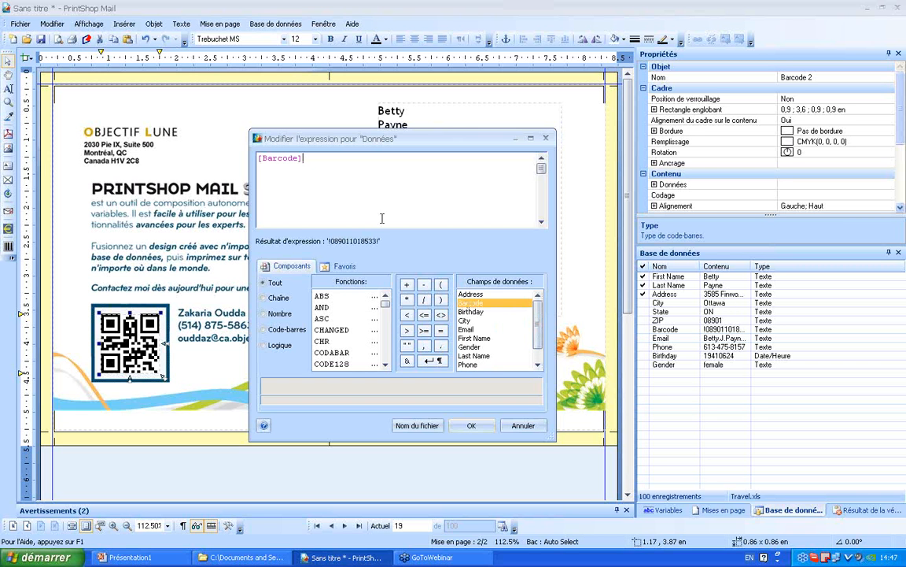
pyautogui.click(470, 425)
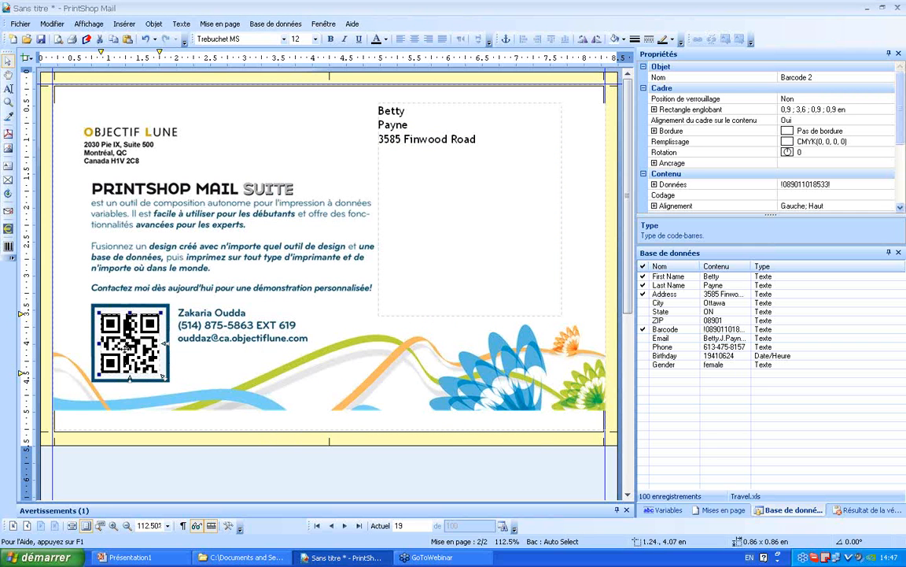
pyautogui.doubleClick(125, 345)
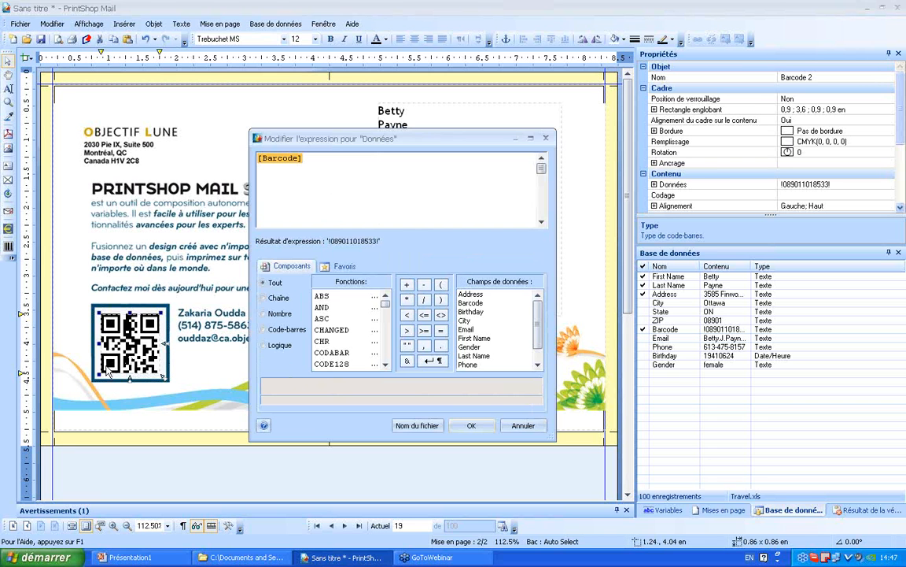
pyautogui.click(414, 346)
pyautogui.write('www')
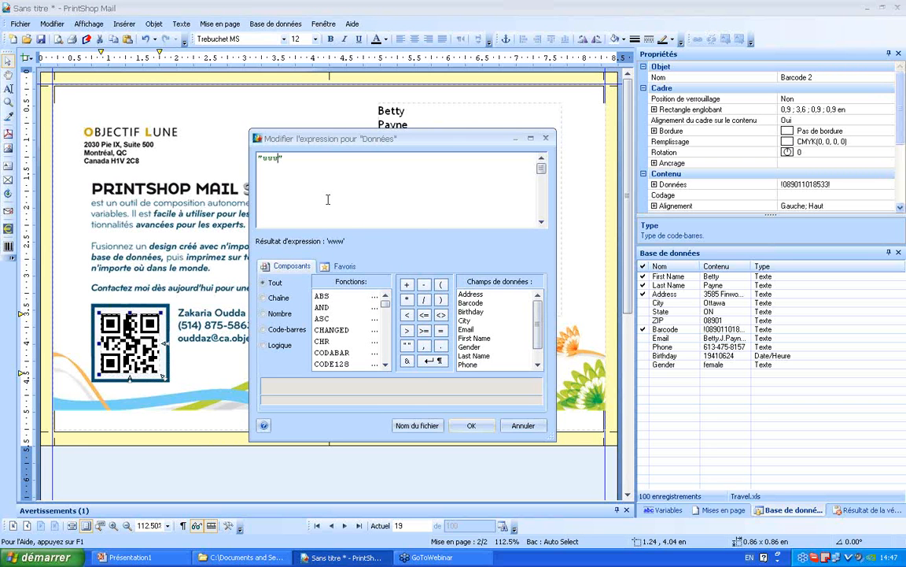
pyautogui.write('.objectiflune.com')
pyautogui.click(471, 425)
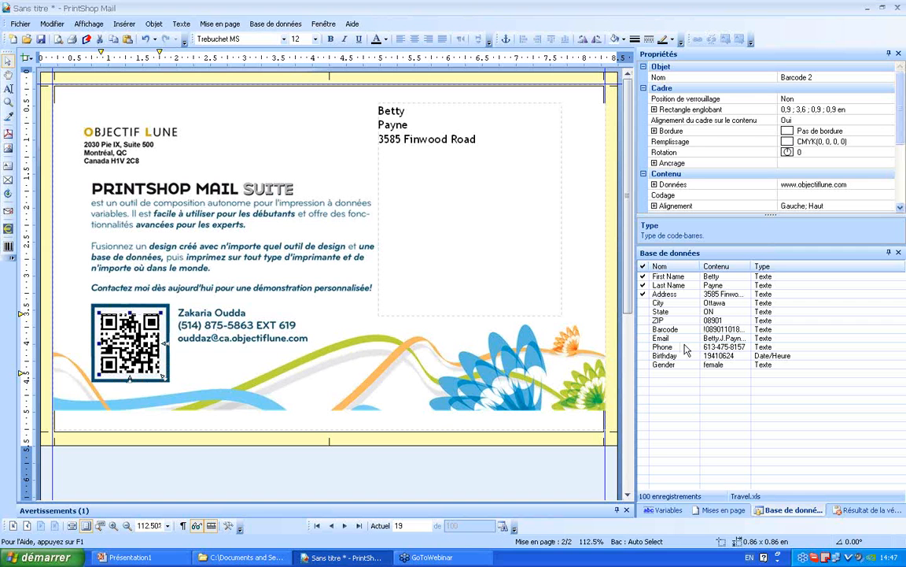
# Show the front layout and check both sides of the postcard in the print preview
pyautogui.click(723, 509)
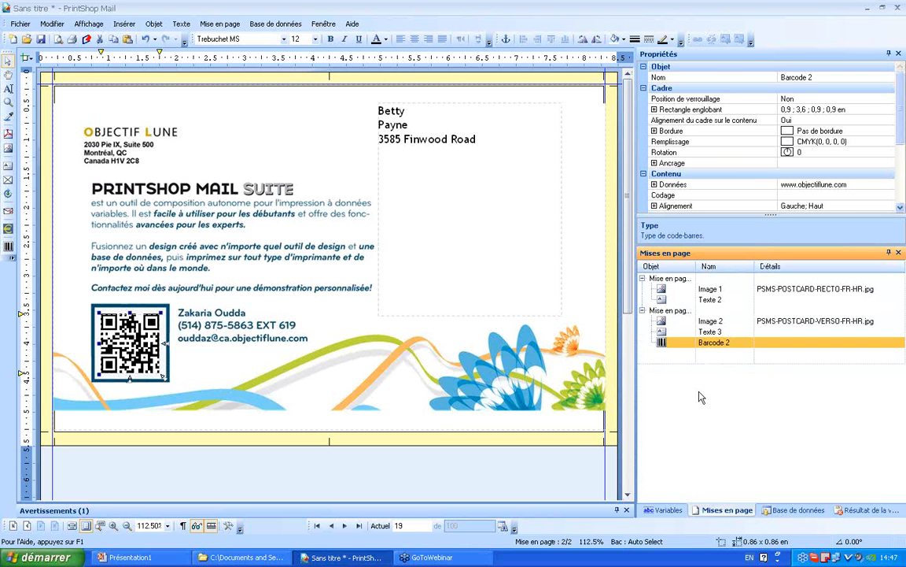
pyautogui.click(669, 279)
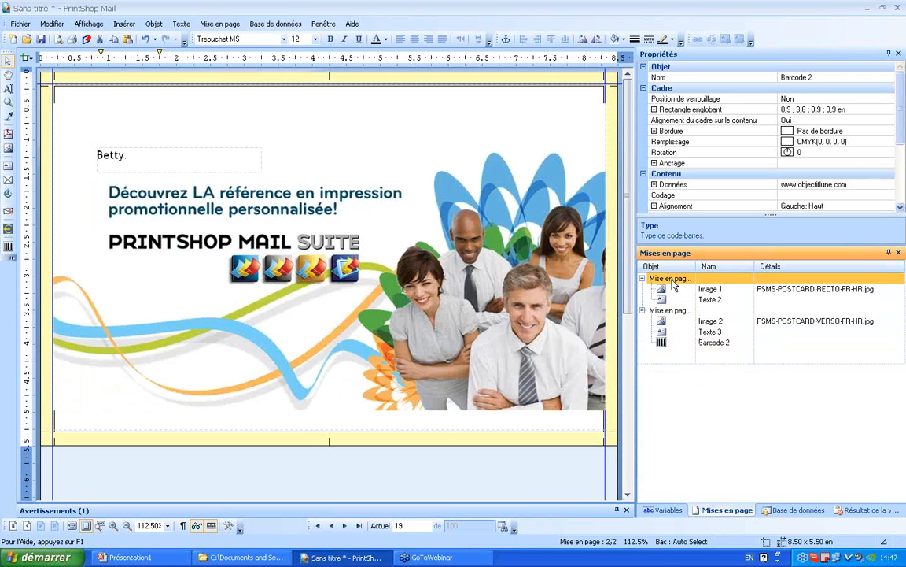
pyautogui.click(57, 40)
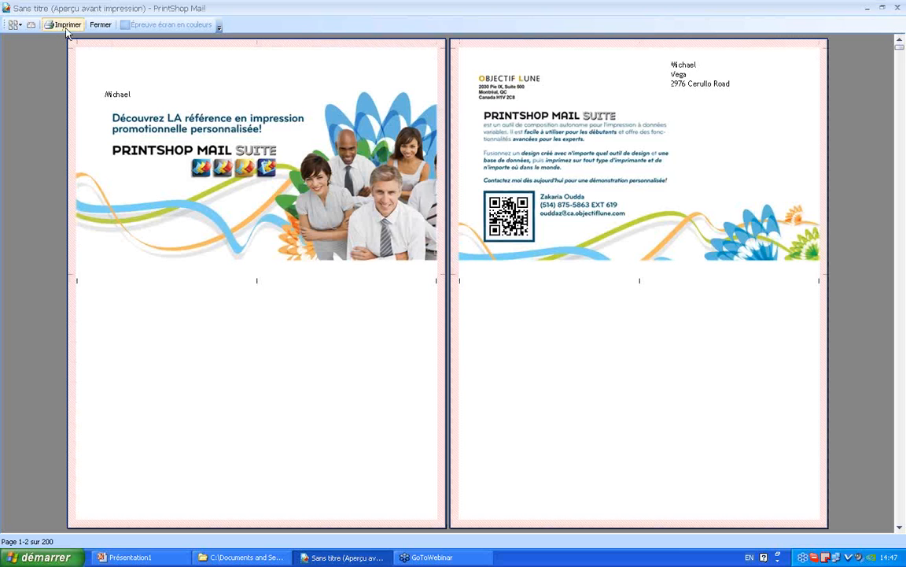
pyautogui.click(103, 29)
# Set the layout repetition to 2 vertically with reflection "Retourner sur bord long", and preview the printed sheets
pyautogui.click(52, 23)
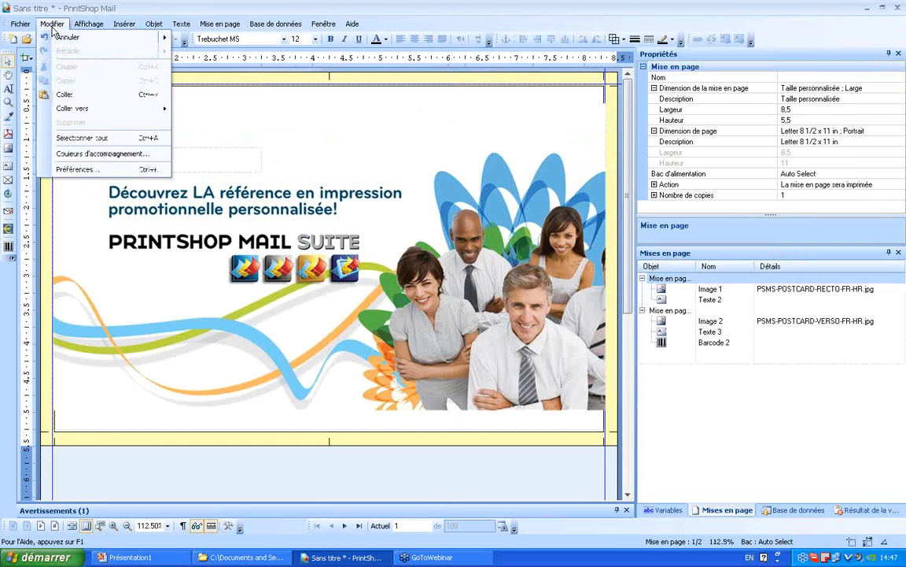
pyautogui.click(93, 175)
pyautogui.click(315, 279)
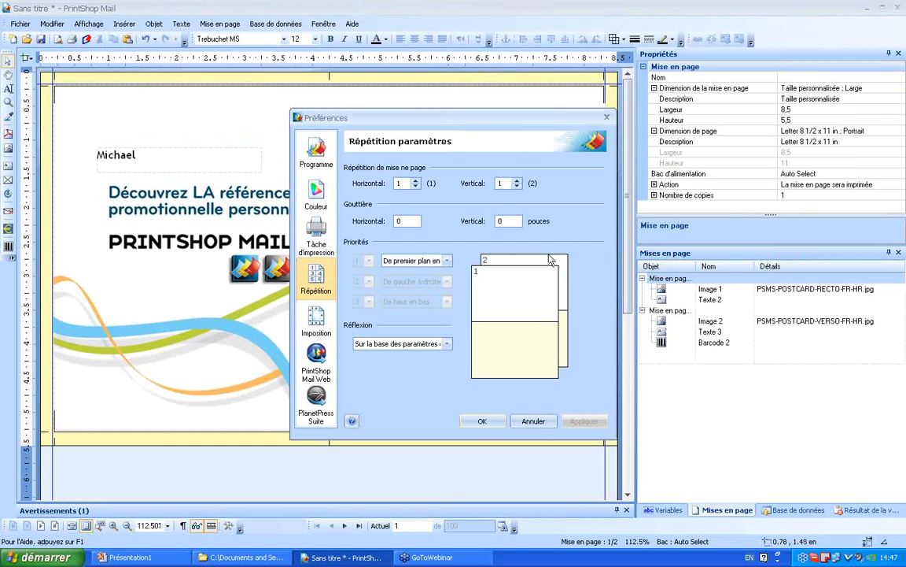
pyautogui.click(517, 180)
pyautogui.click(442, 344)
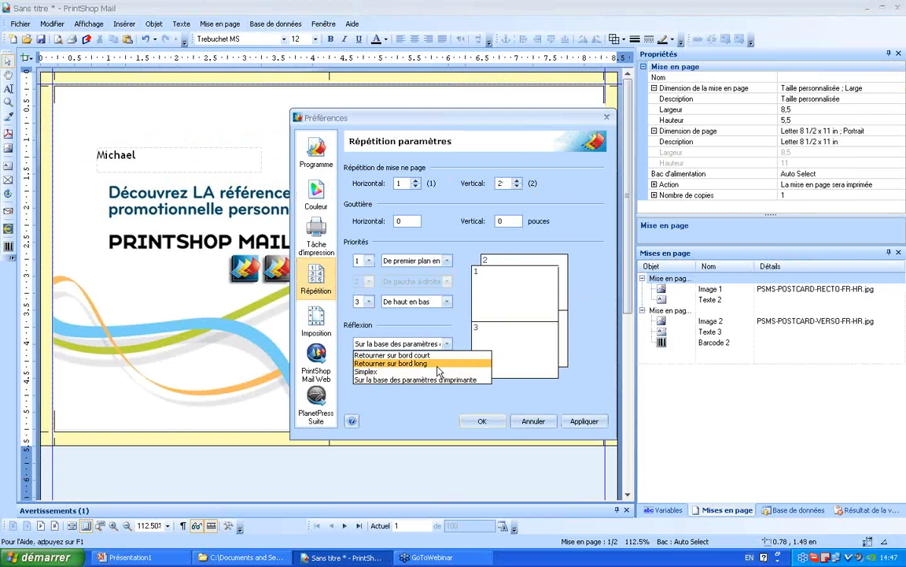
pyautogui.click(438, 365)
pyautogui.click(584, 421)
pyautogui.click(482, 421)
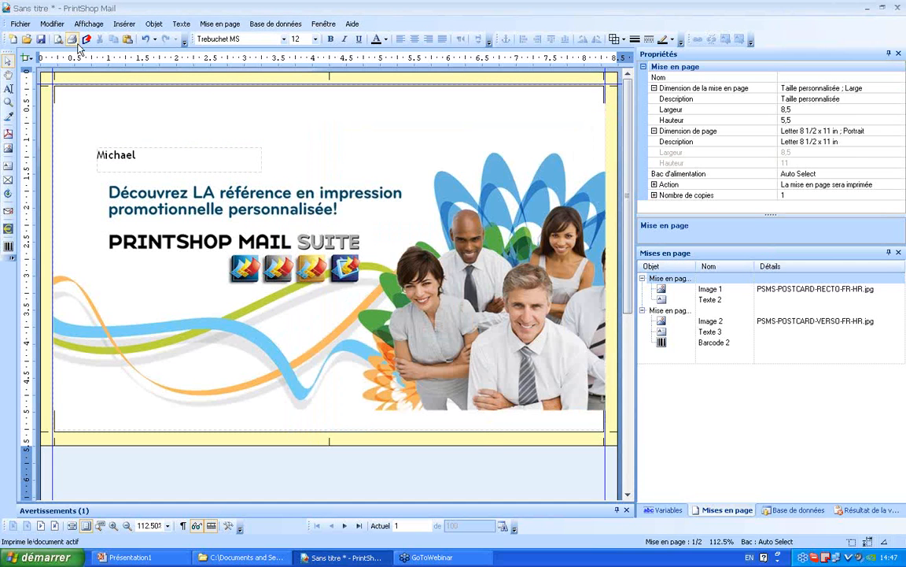
pyautogui.click(57, 39)
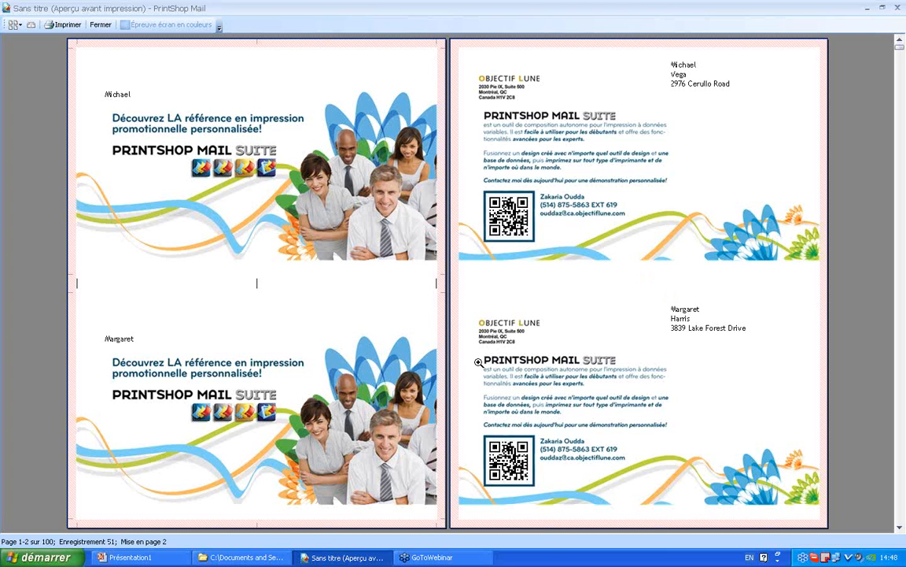
# Switch to the Présentation1 PowerPoint file and run its slide show to the closing "Merci!" slide
pyautogui.click(130, 557)
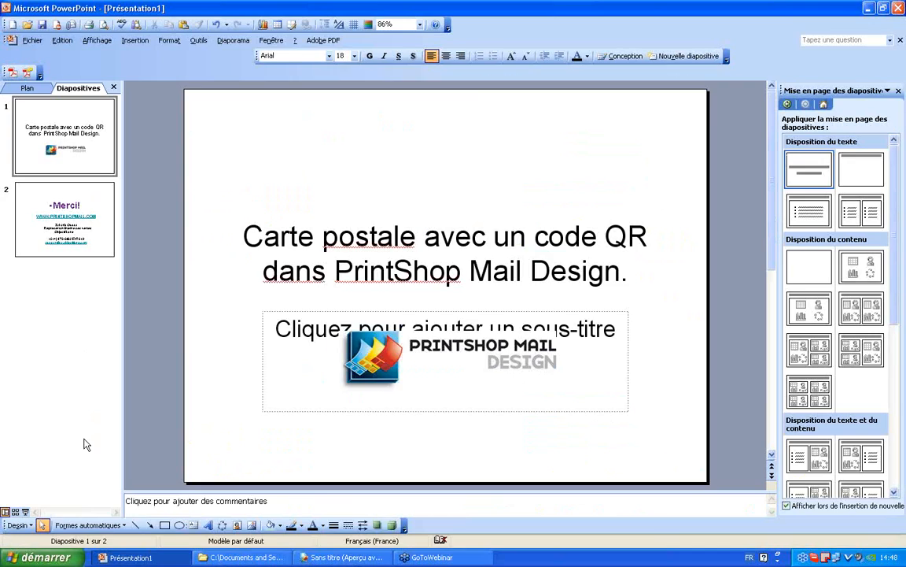
pyautogui.click(25, 511)
pyautogui.press('Right')
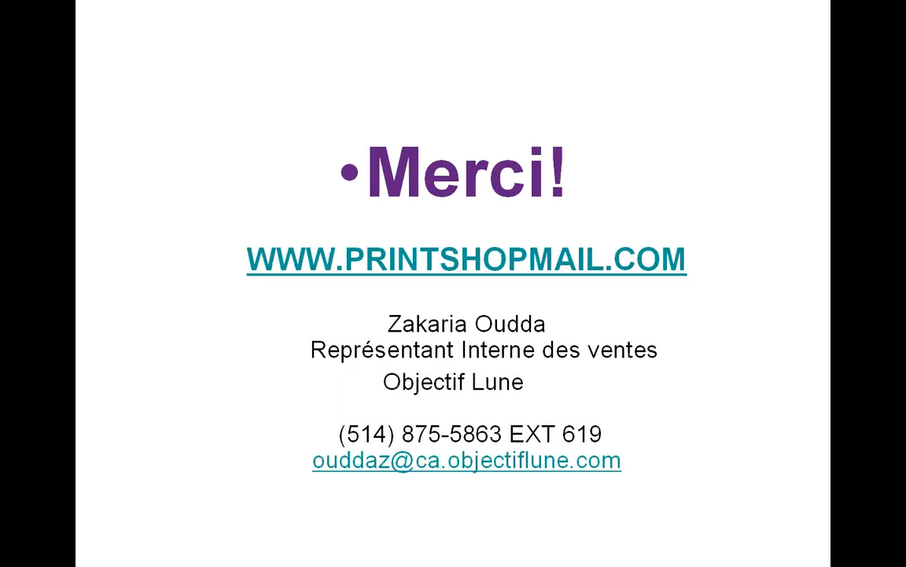